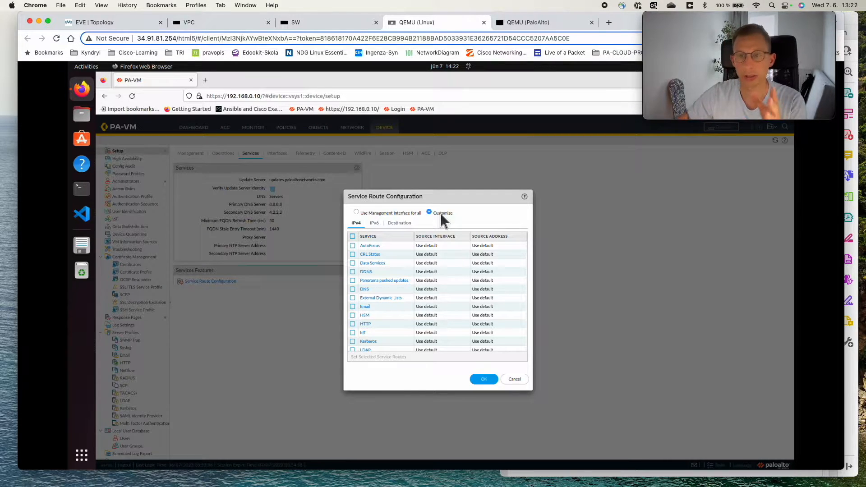
# Step: Examine the lab topology showing the firewall's interfaces and networks, then return to the firewall web interface
pyautogui.click(89, 21)
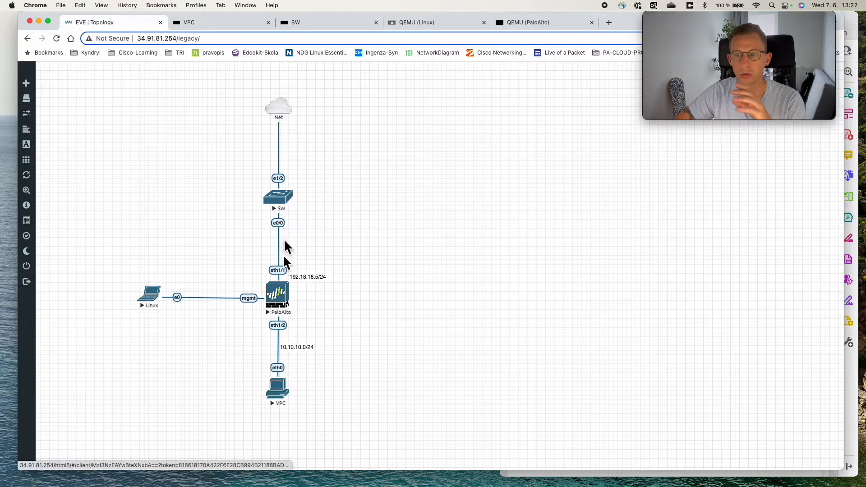
pyautogui.moveTo(278, 118)
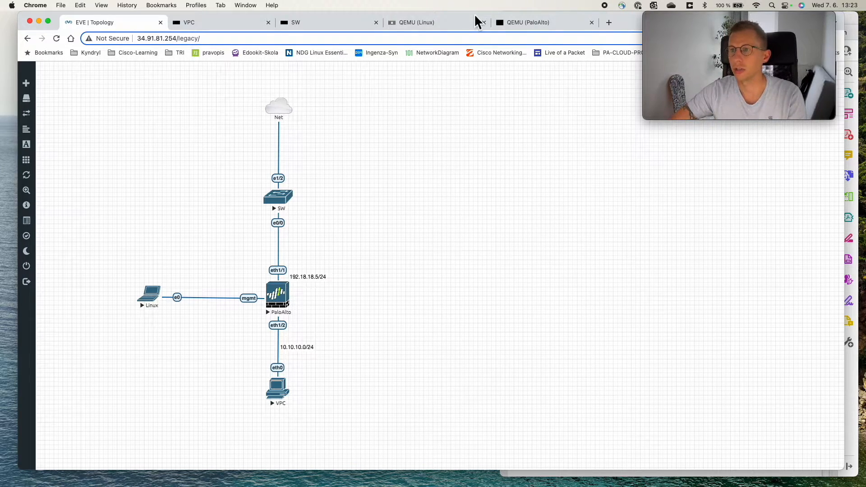
pyautogui.click(444, 23)
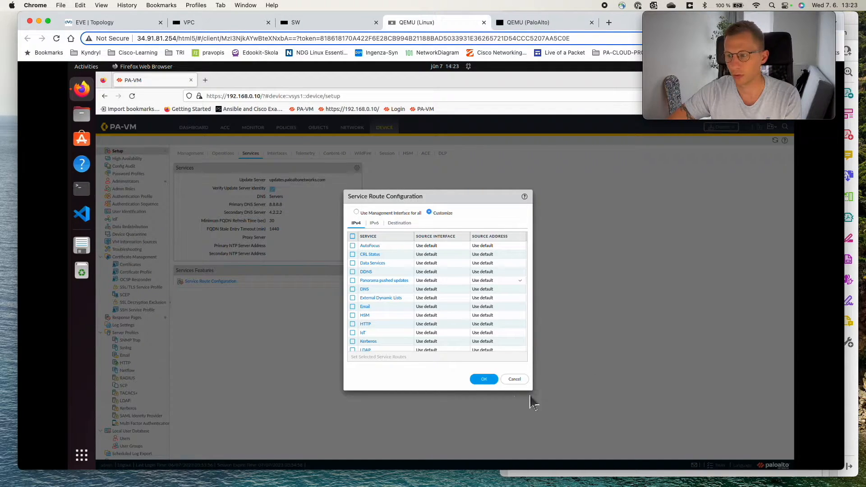
# Step: Reopen Service Route Configuration, switch it to Customize and scroll through the IPv4 service list
pyautogui.click(514, 379)
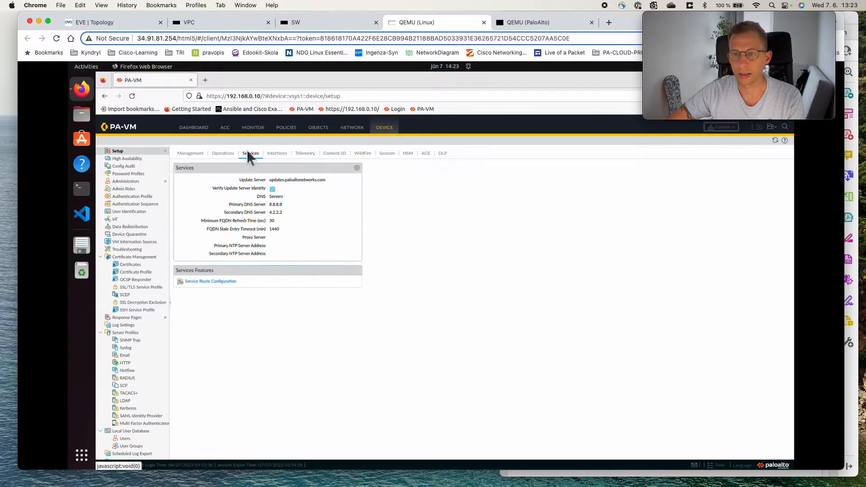
pyautogui.click(211, 281)
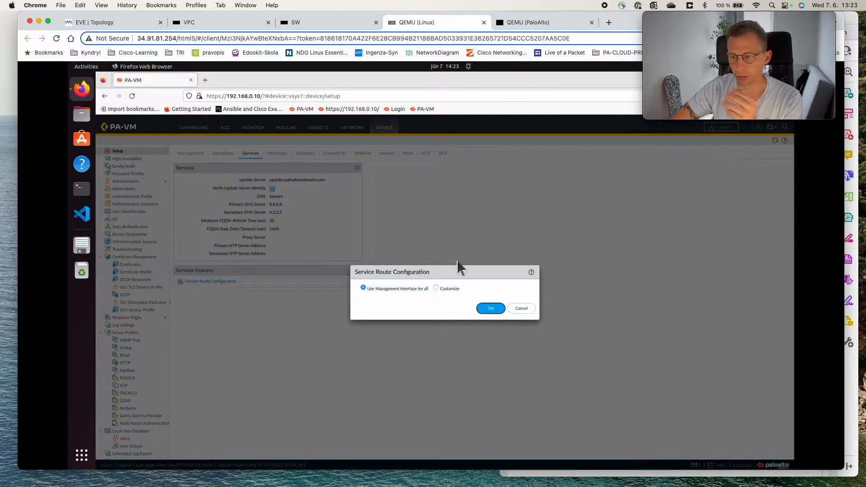
pyautogui.click(437, 288)
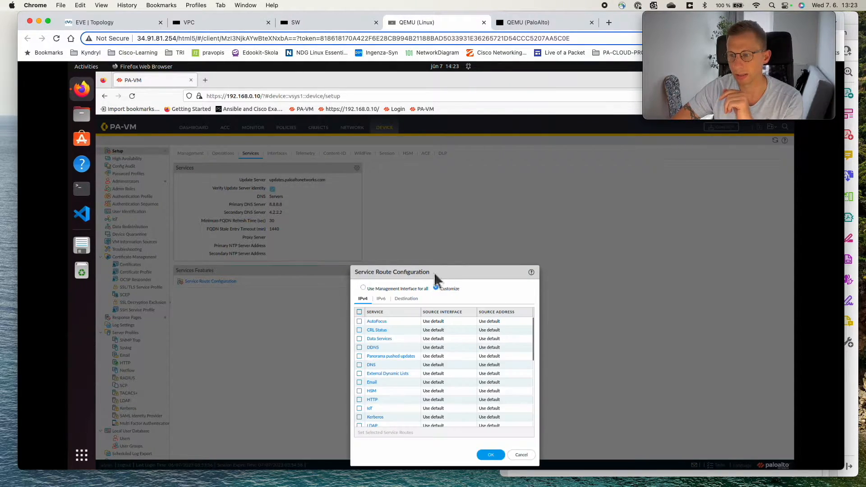
pyautogui.moveTo(433, 271); pyautogui.dragTo(427, 201)
pyautogui.moveTo(527, 257); pyautogui.dragTo(528, 337)
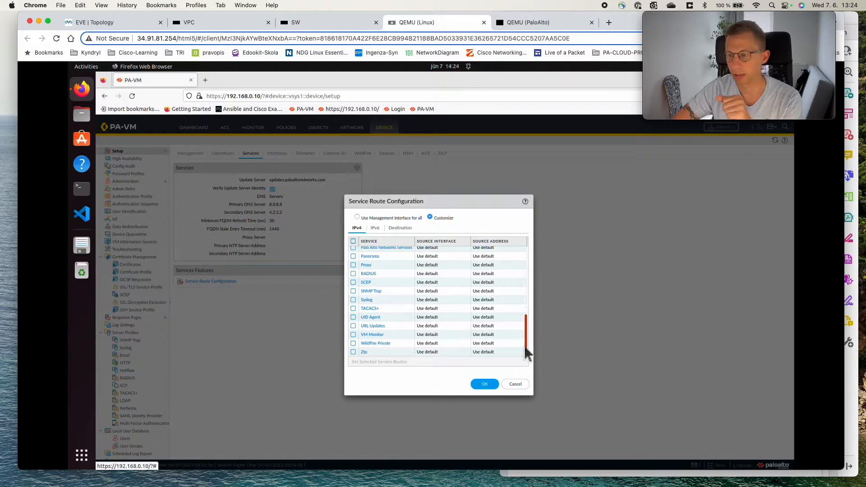
pyautogui.moveTo(525, 348); pyautogui.dragTo(528, 237)
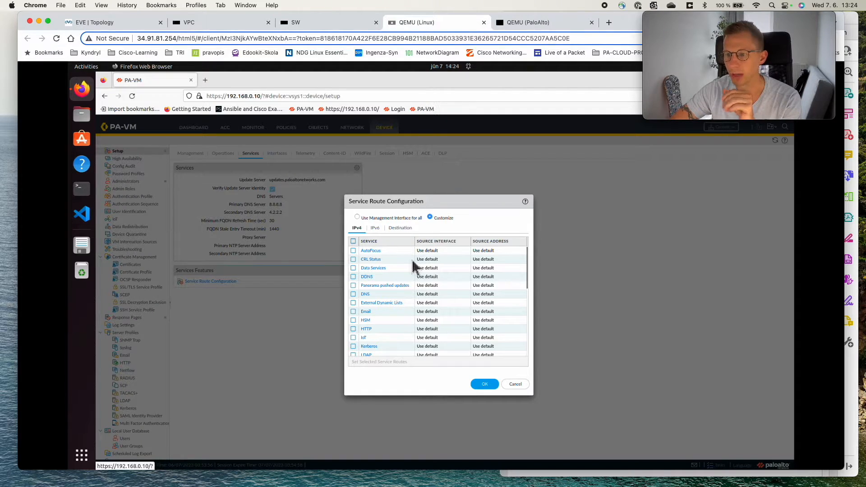
# Step: In the firewall console, run ping host 8.8.8.8 and stop it
pyautogui.click(529, 21)
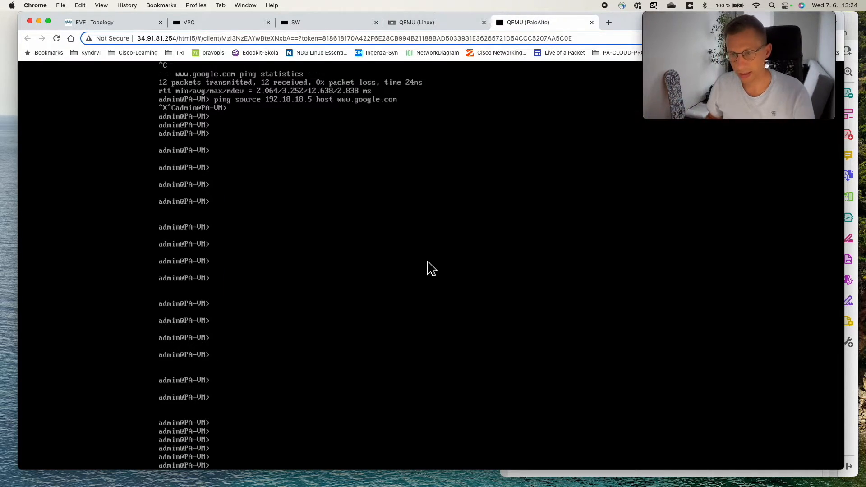
pyautogui.press('Return')
pyautogui.press('Return')
pyautogui.press('Return')
pyautogui.press('Return')
pyautogui.press('Return')
pyautogui.write('ping')
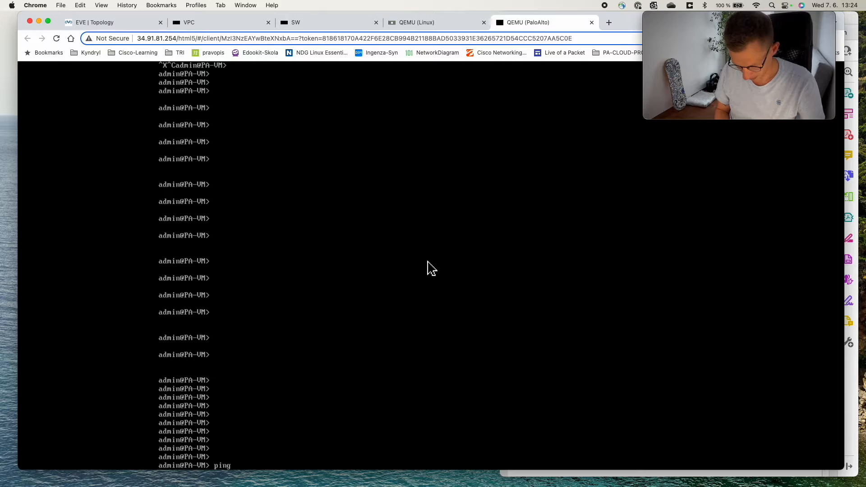
pyautogui.write(' host')
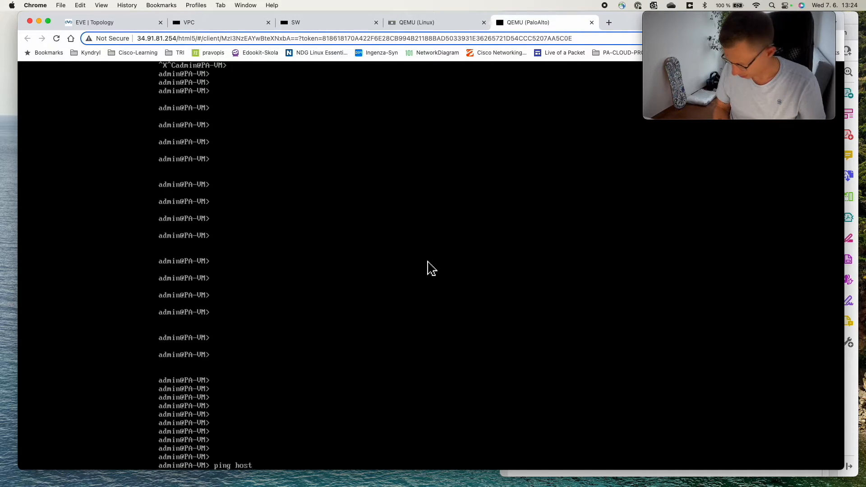
pyautogui.write(' 8.8.8.8')
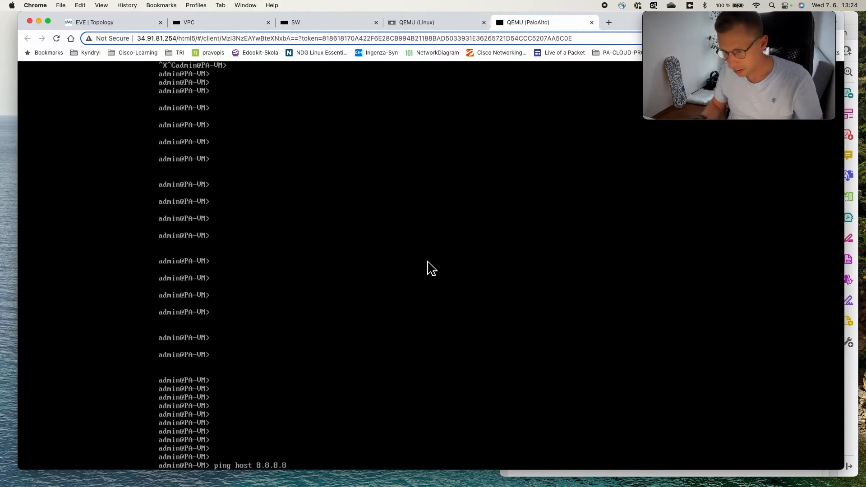
pyautogui.press('Return')
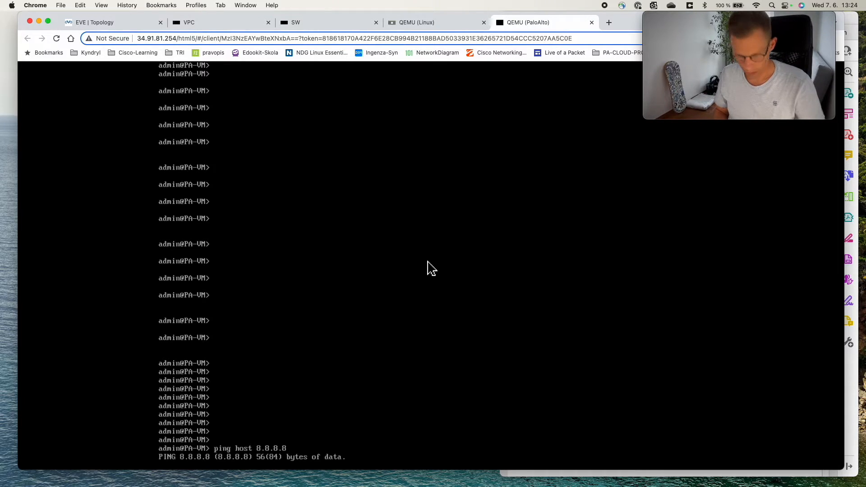
pyautogui.hotkey('ctrl', 'x')
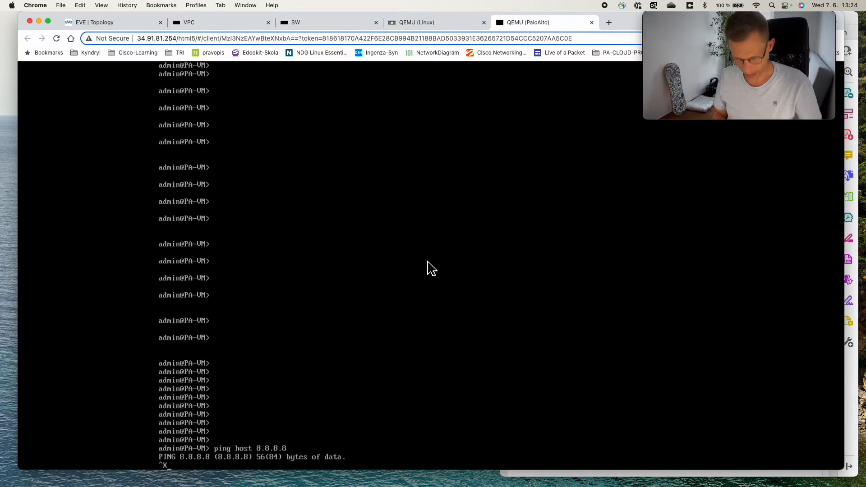
pyautogui.hotkey('ctrl', 'c')
# Step: Run ping source 192.18.18.5 host 8.8.8.8 in the firewall console and stop it
pyautogui.press('Return')
pyautogui.press('Return')
pyautogui.press('Return')
pyautogui.press('Return')
pyautogui.write('ping sou')
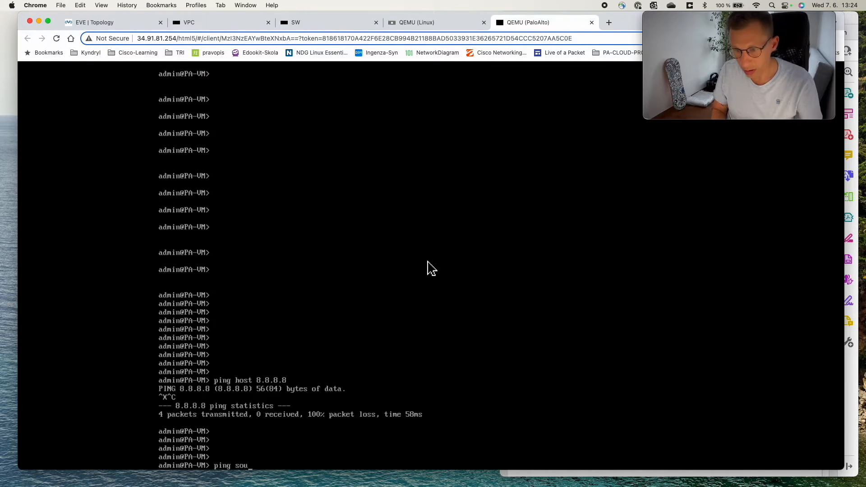
pyautogui.write('rce 192')
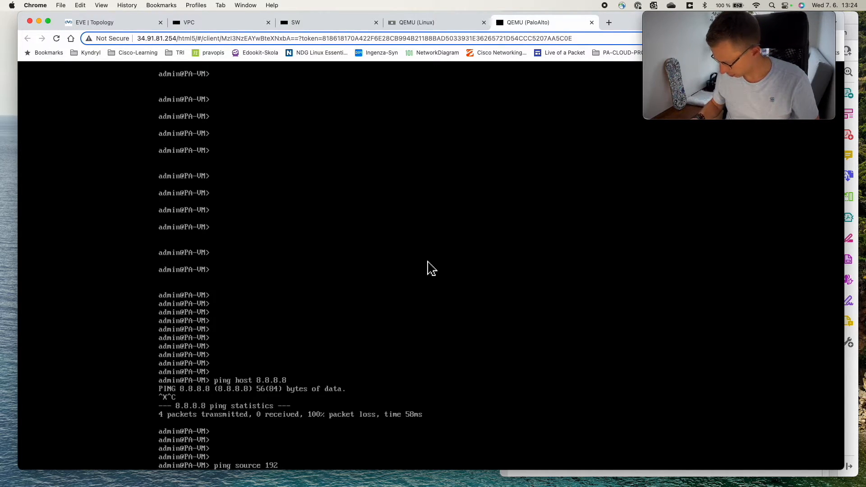
pyautogui.write('.18.18')
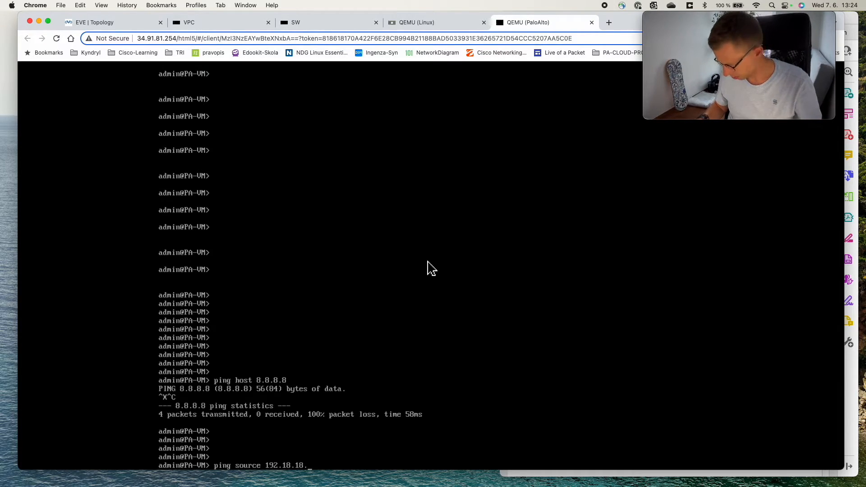
pyautogui.write('.5')
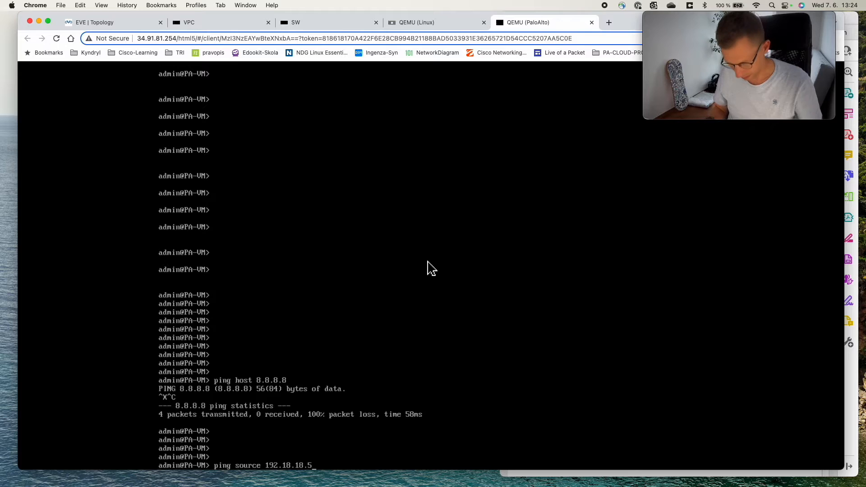
pyautogui.write(' host 8')
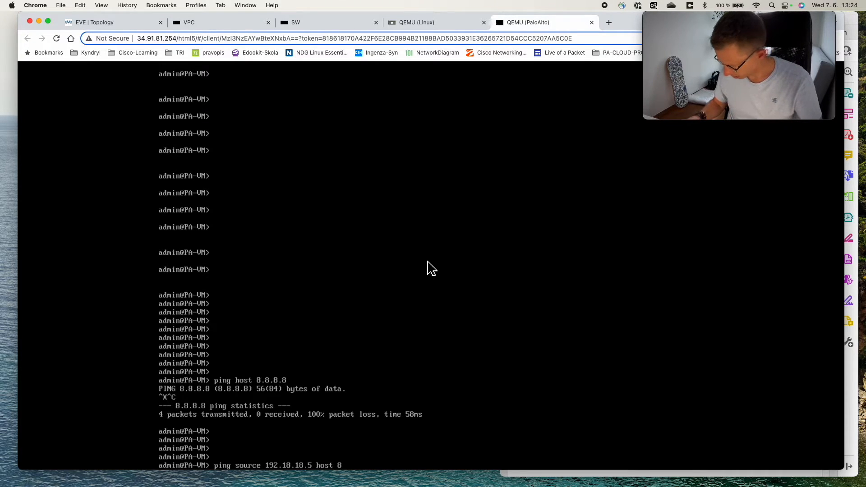
pyautogui.write('.8.8.8')
pyautogui.press('Return')
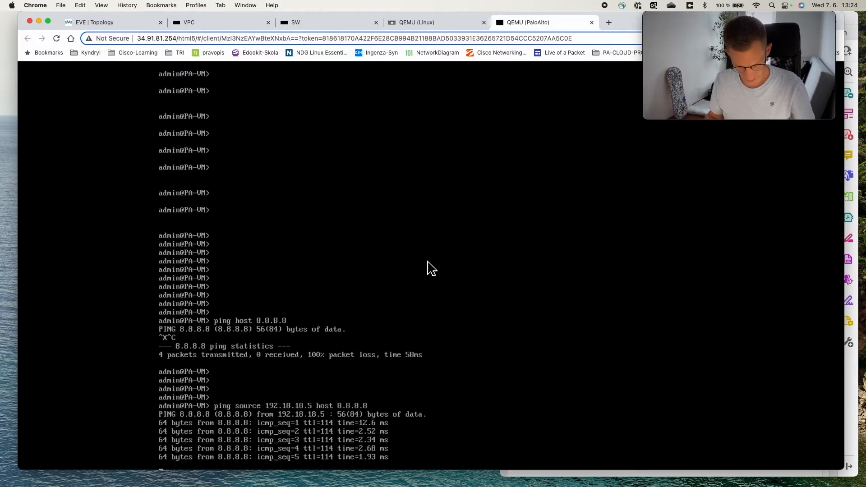
pyautogui.hotkey('ctrl', 'c')
pyautogui.press('Up')
pyautogui.press('BackSpace')
pyautogui.press('BackSpace')
pyautogui.press('BackSpace')
pyautogui.press('BackSpace')
pyautogui.press('BackSpace')
pyautogui.press('BackSpace')
pyautogui.press('BackSpace')
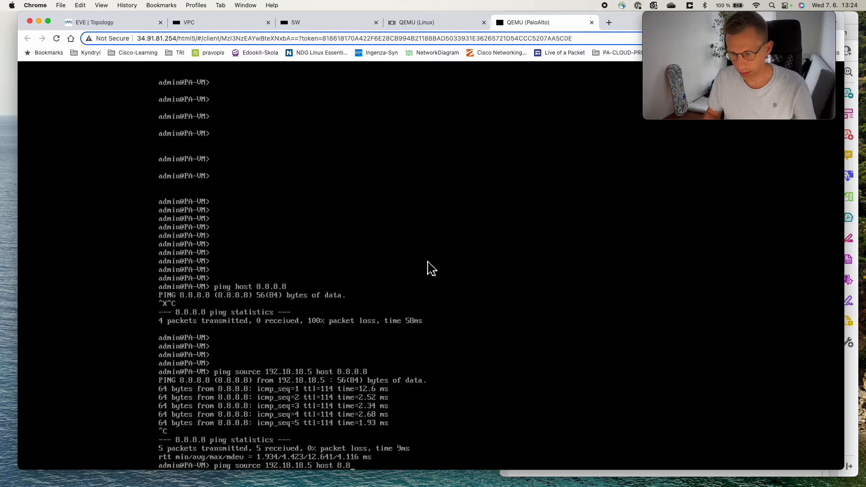
pyautogui.write('w')
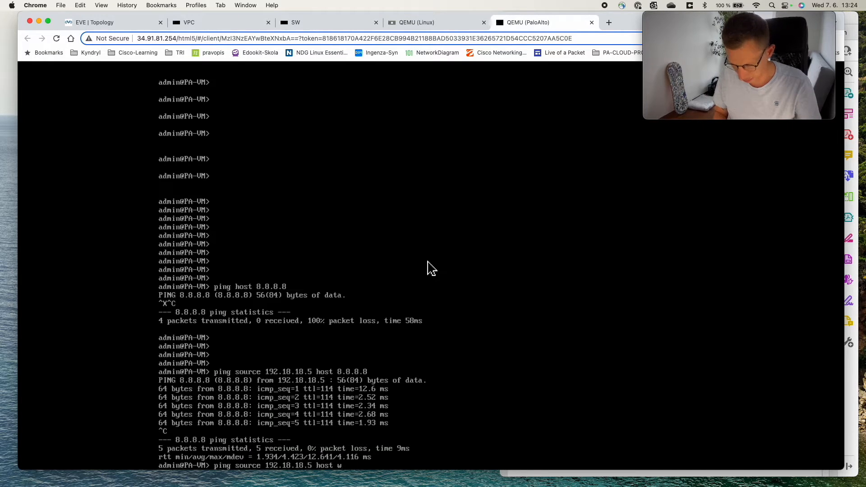
pyautogui.write('ww.google.com')
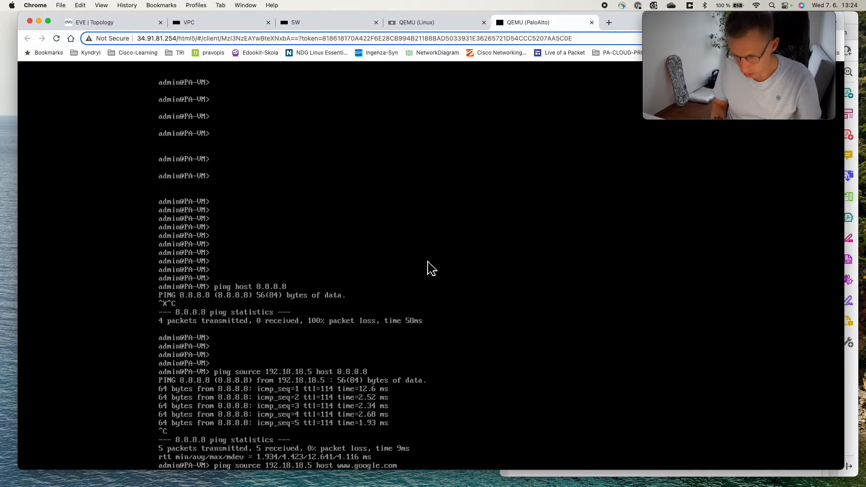
pyautogui.press('Return')
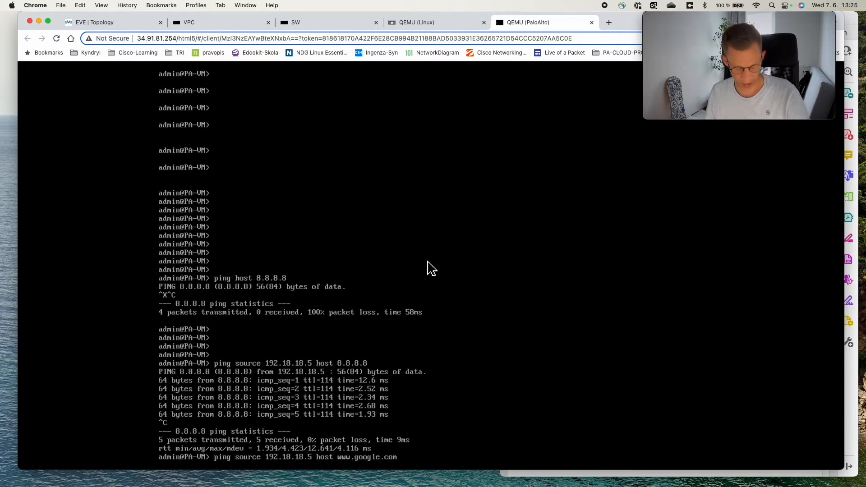
pyautogui.hotkey('ctrl', 'c')
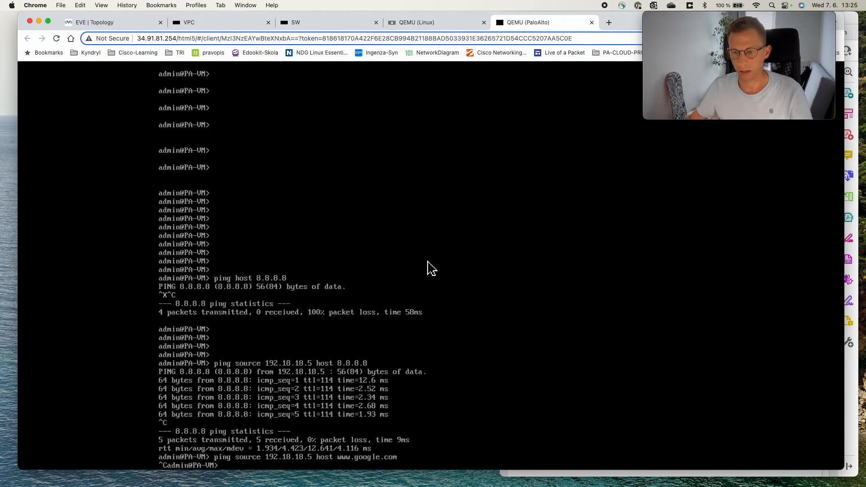
# Step: Set the DNS service route's source interface to ethernet1/1 and save the Service Route Configuration
pyautogui.click(417, 23)
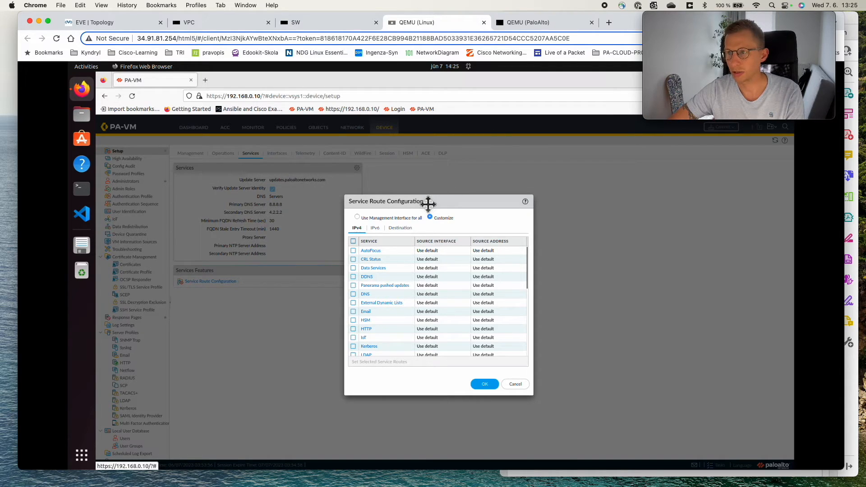
pyautogui.moveTo(428, 204); pyautogui.dragTo(427, 189)
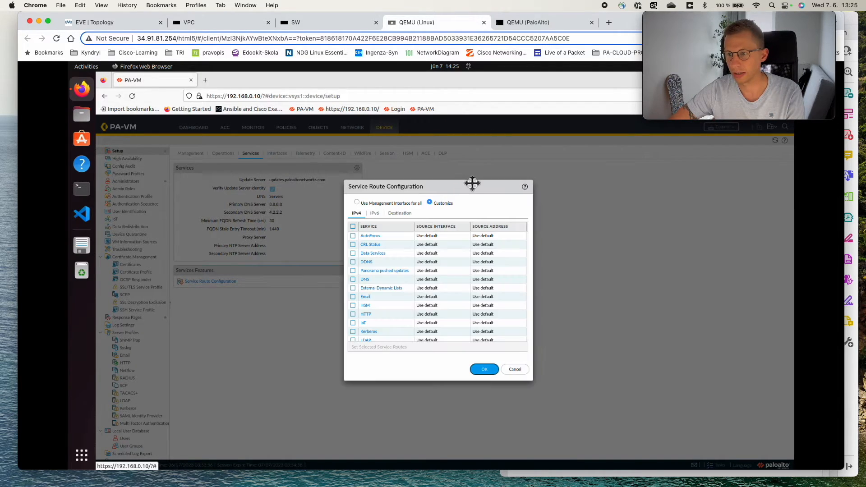
pyautogui.click(354, 280)
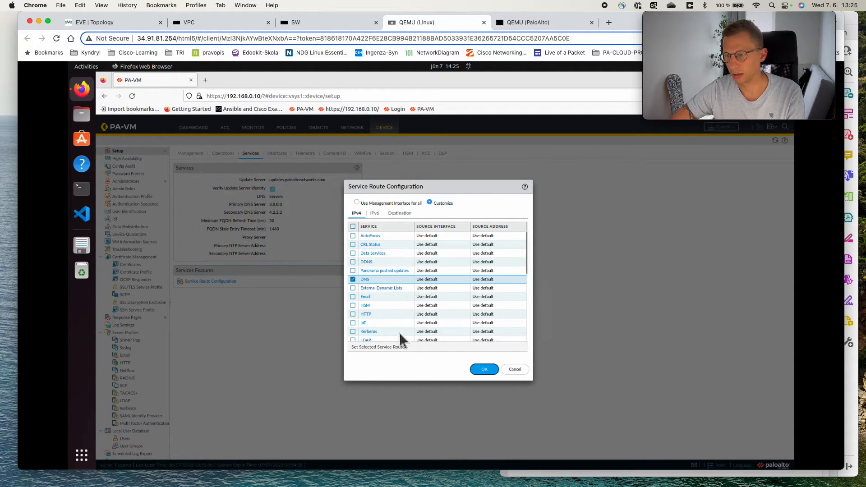
pyautogui.click(372, 347)
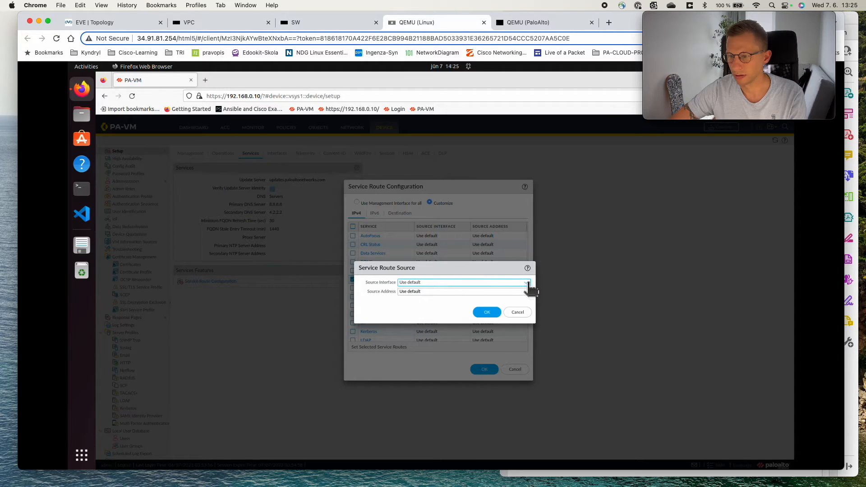
pyautogui.click(528, 285)
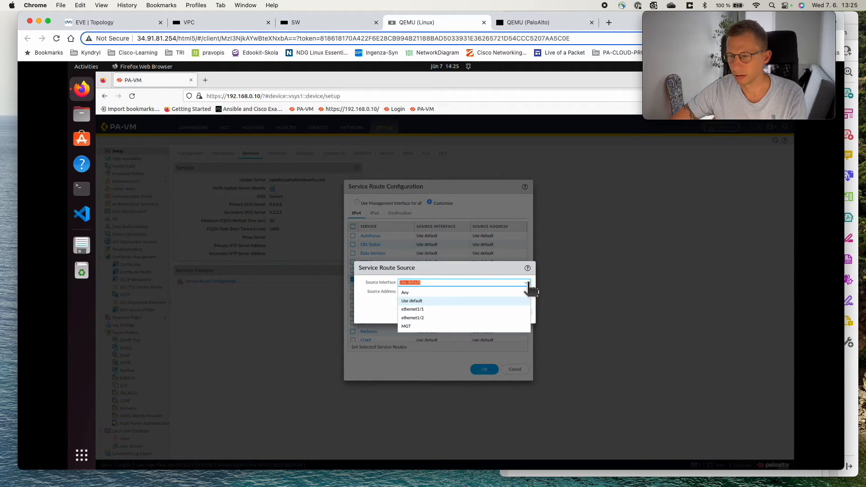
pyautogui.click(417, 309)
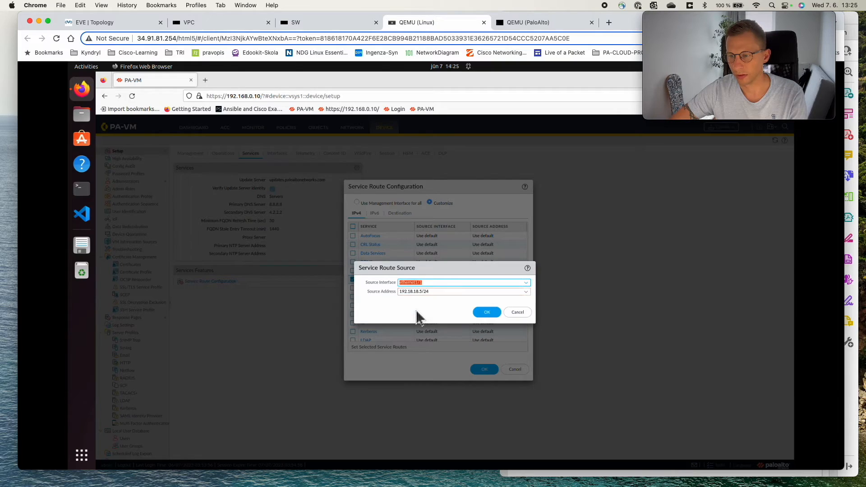
pyautogui.click(486, 312)
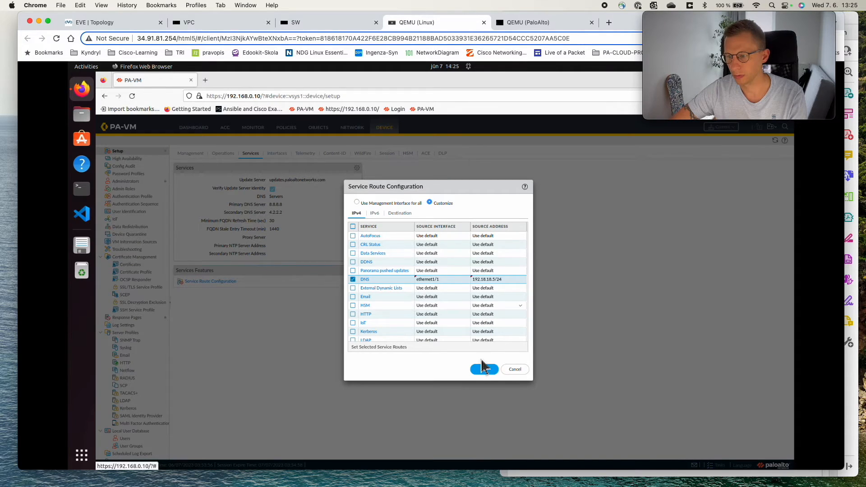
pyautogui.click(484, 367)
# Step: Commit all changes to the firewall and close the commit status
pyautogui.moveTo(712, 112)
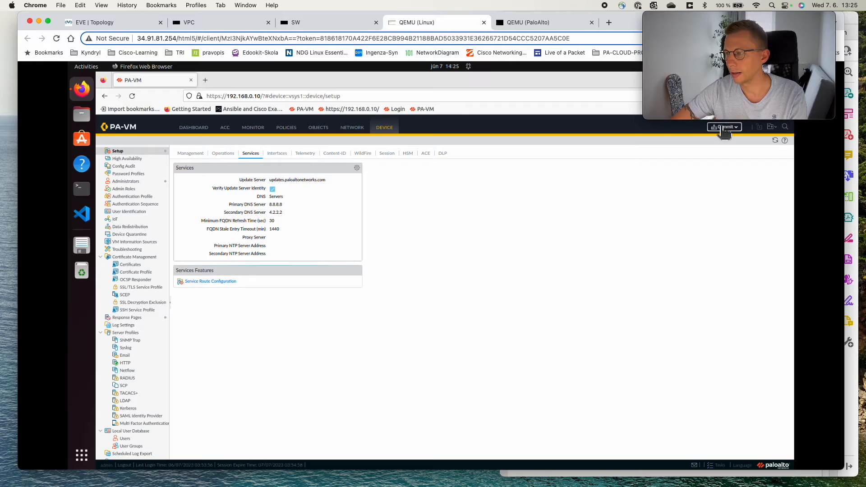
pyautogui.click(724, 128)
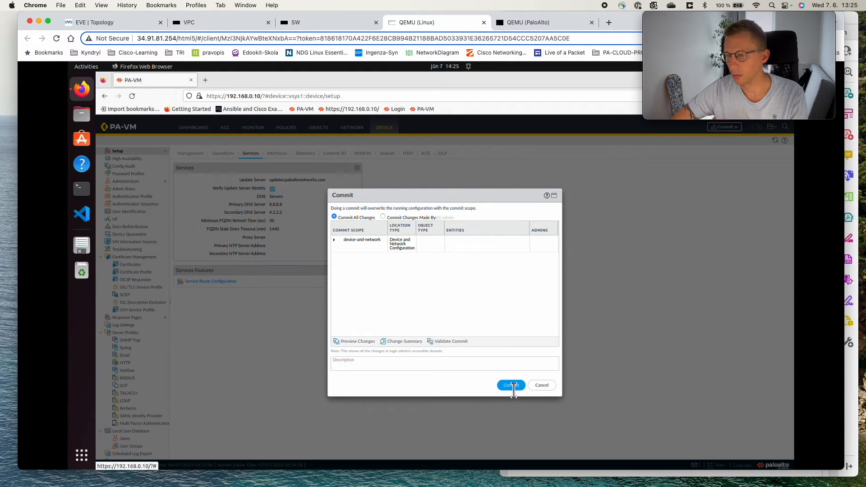
pyautogui.click(512, 386)
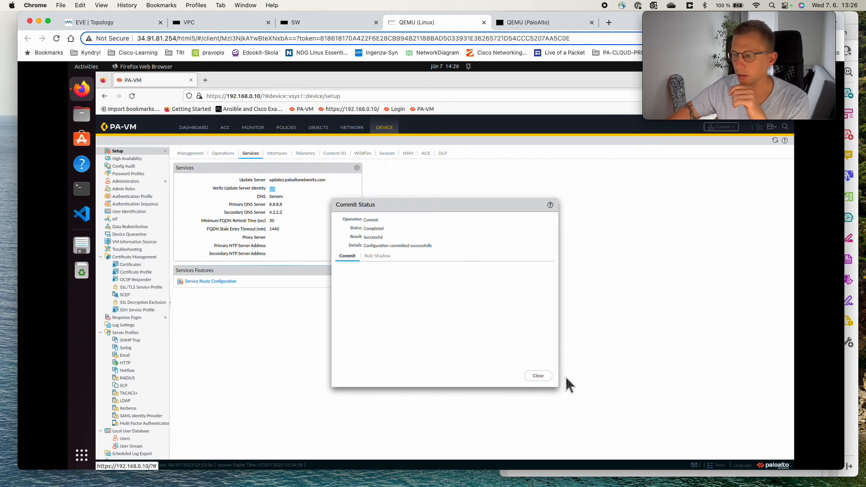
pyautogui.click(532, 377)
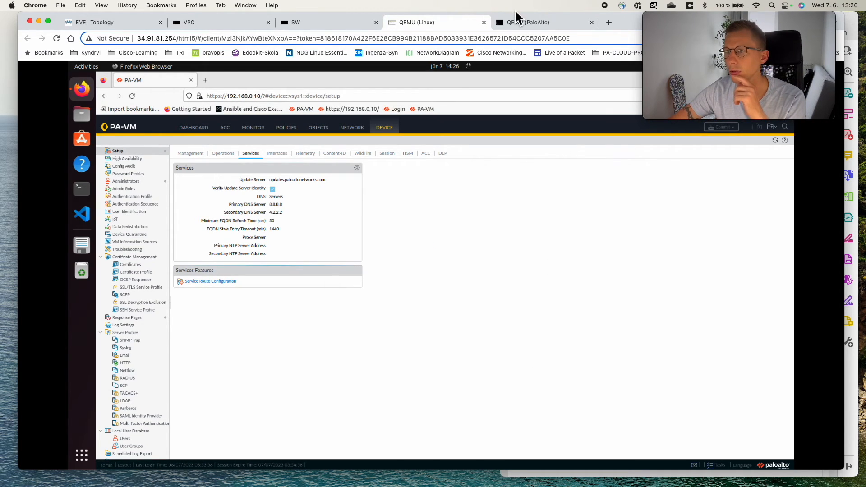
pyautogui.click(509, 26)
pyautogui.press('Up')
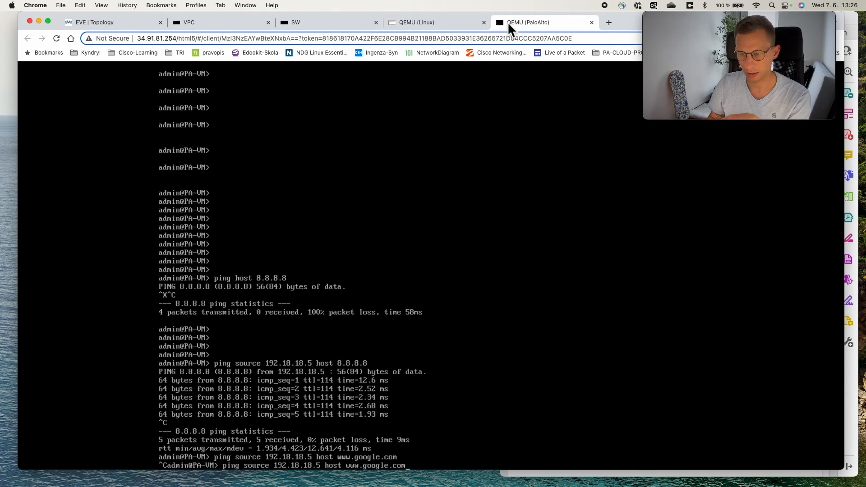
pyautogui.press('Return')
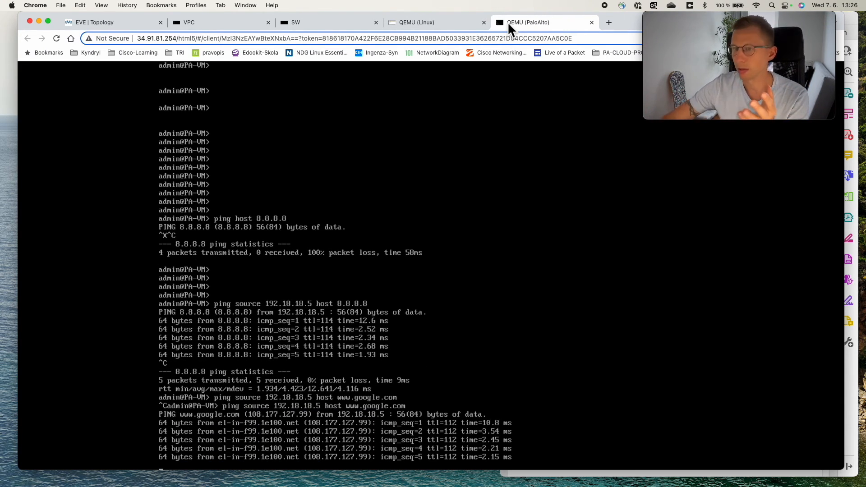
pyautogui.click(451, 22)
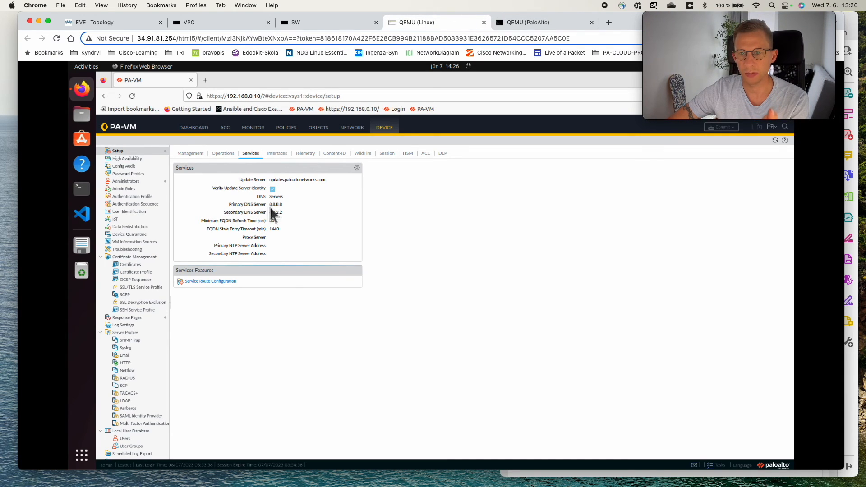